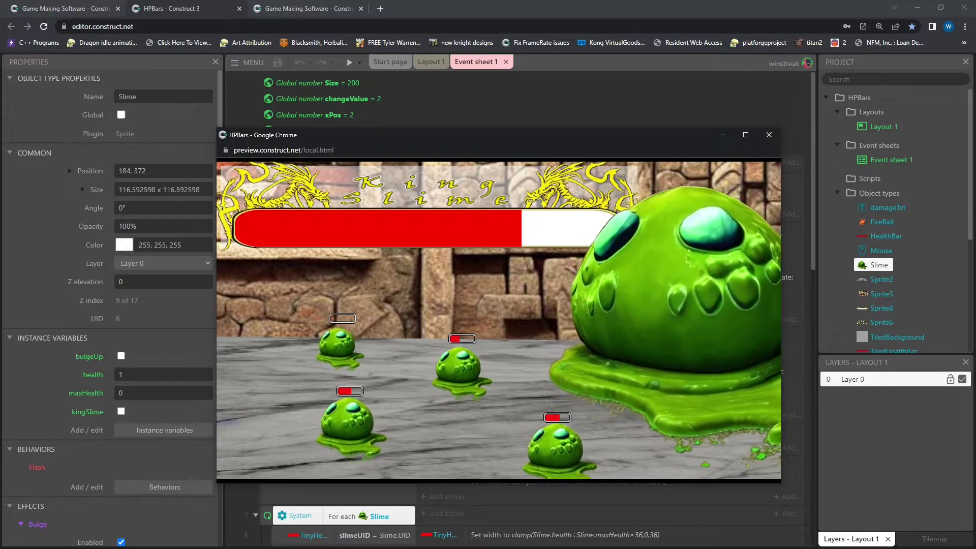
End the running preview after hitting a small slime, and select the For each Slime condition under On start of layout
left_click(555, 437)
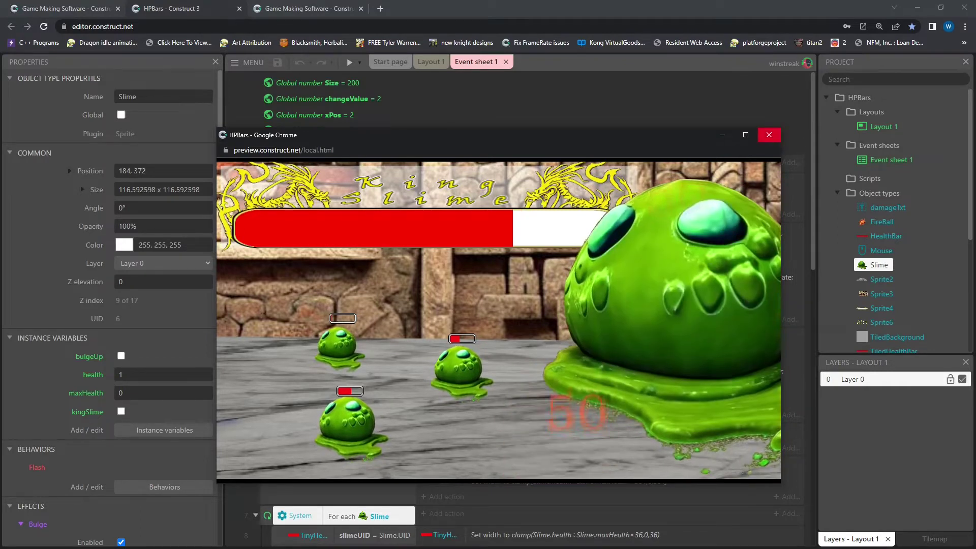
left_click(768, 134)
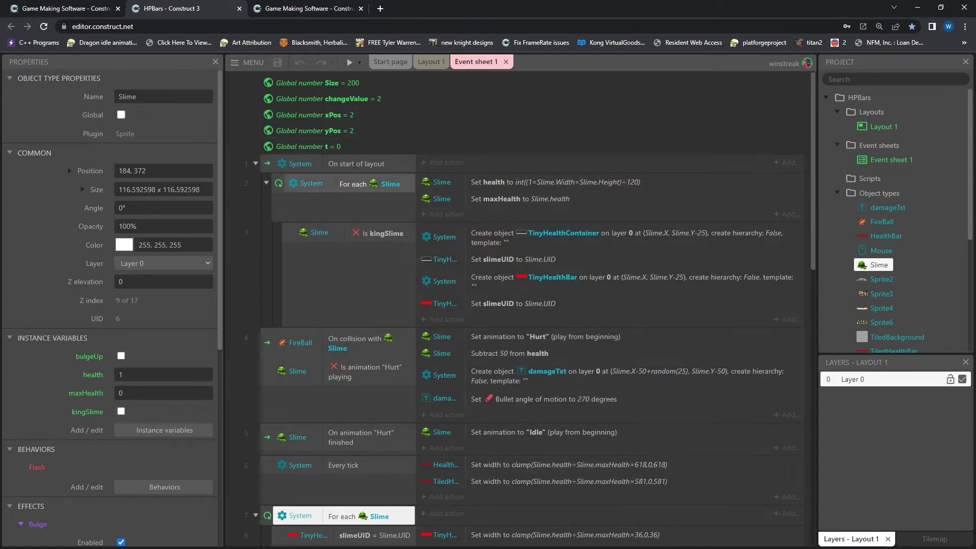
left_click(351, 183)
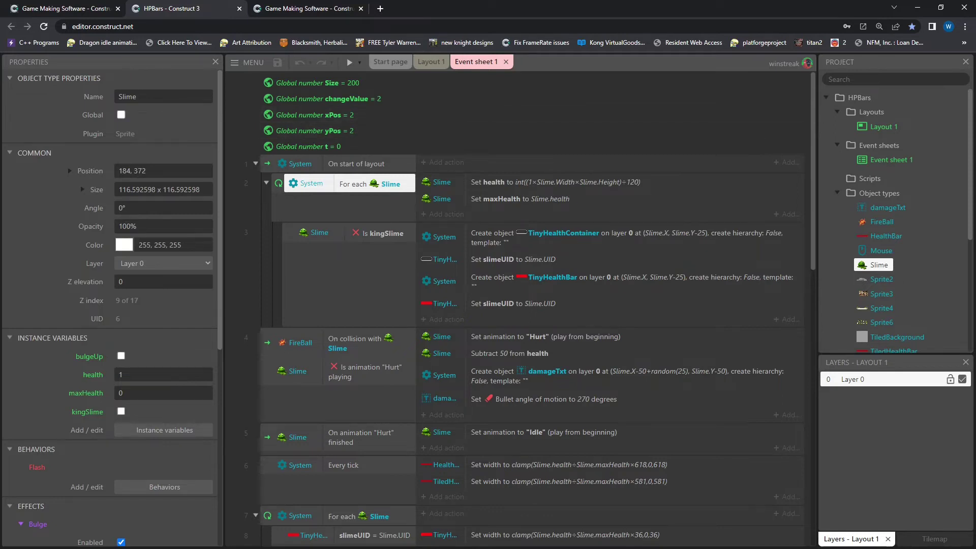
Examine the position, size and instance variables of the king slime and each small slime in Layout 1
left_click(431, 62)
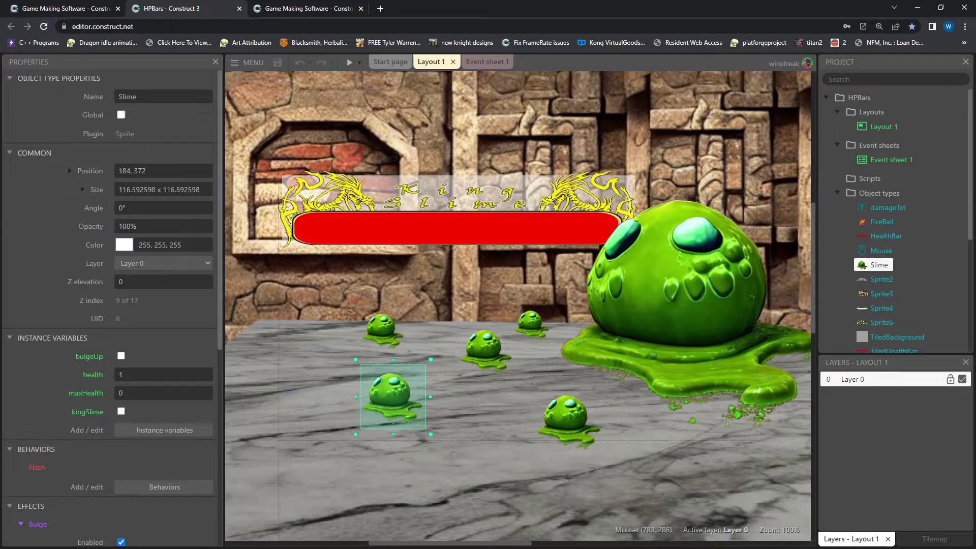
left_click(685, 299)
left_click(566, 419)
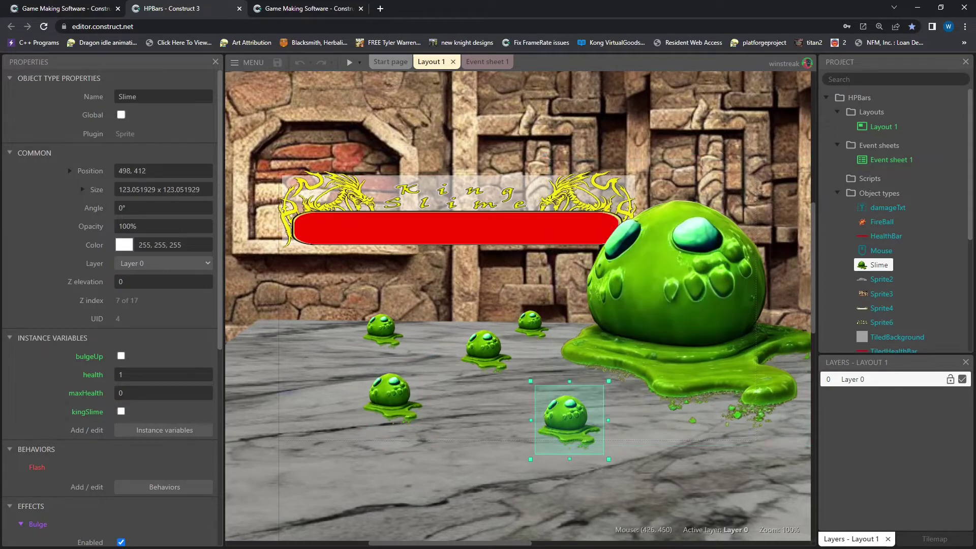
left_click(391, 396)
left_click(370, 321)
left_click(484, 348)
left_click(531, 322)
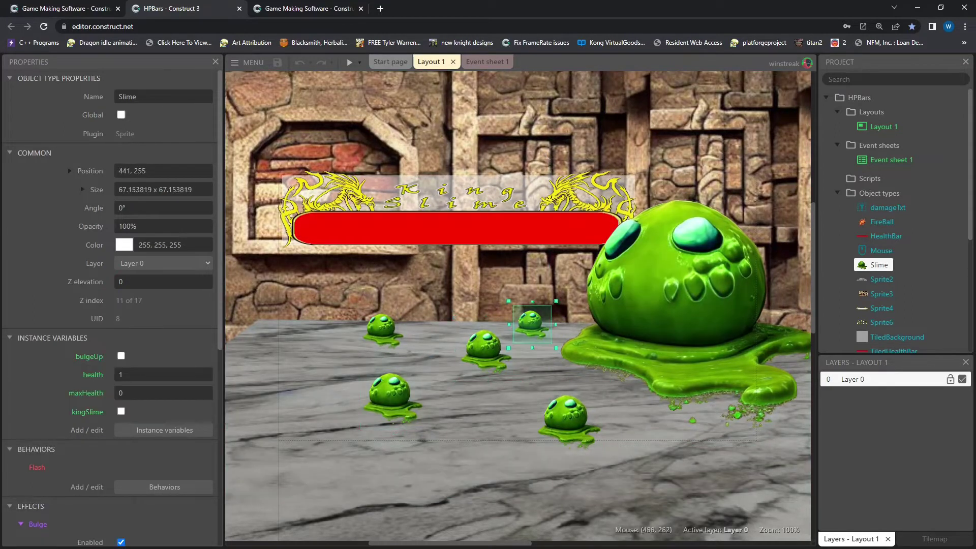
left_click(381, 327)
Debug the layout from Event sheet 1 and inspect the health and maxHealth variables of Slime instances #0, #1 and #2
left_click(486, 62)
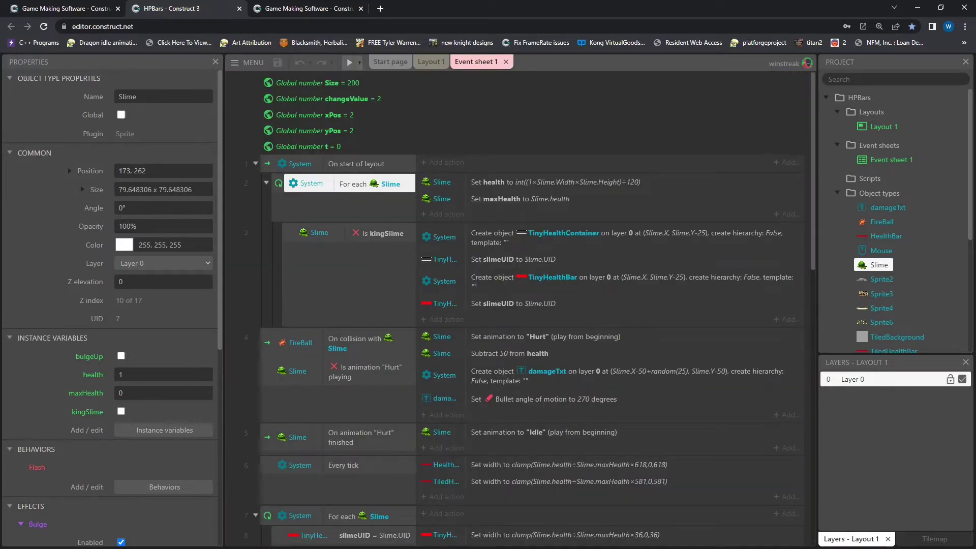
left_click(360, 62)
left_click(381, 101)
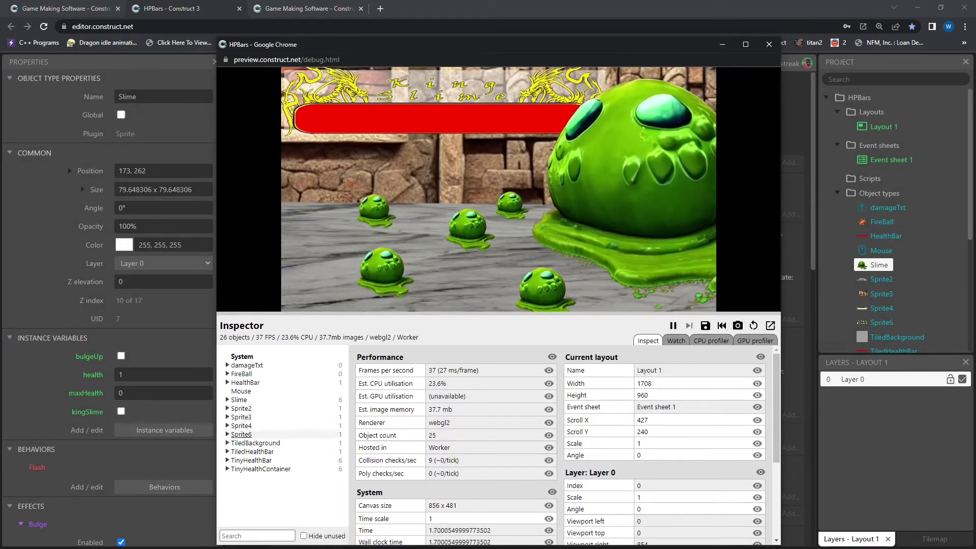
left_click(238, 399)
left_click(230, 413)
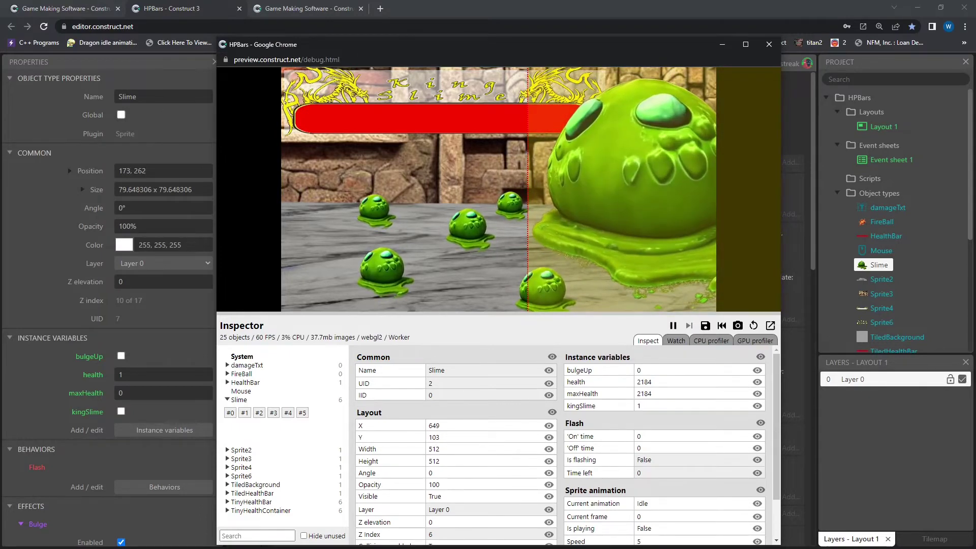
left_click(245, 413)
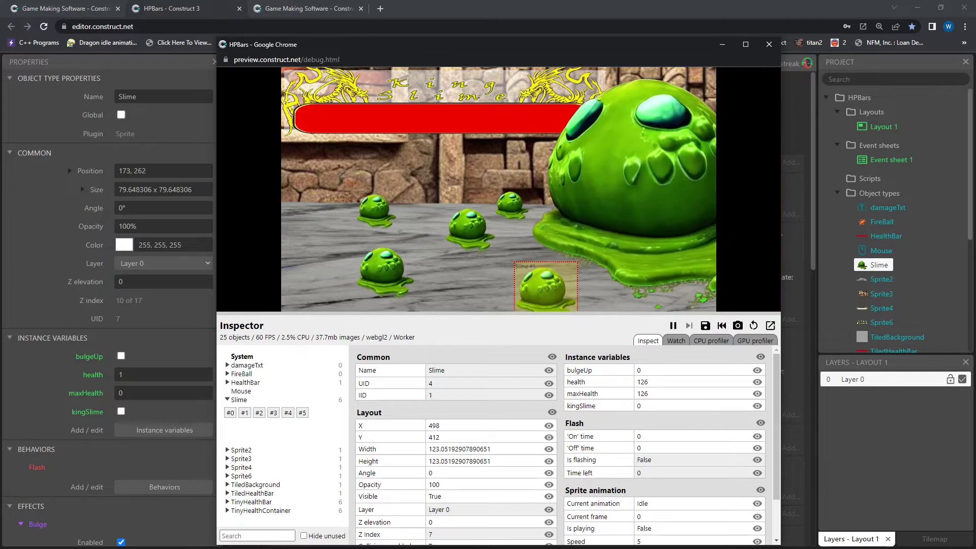
left_click(259, 413)
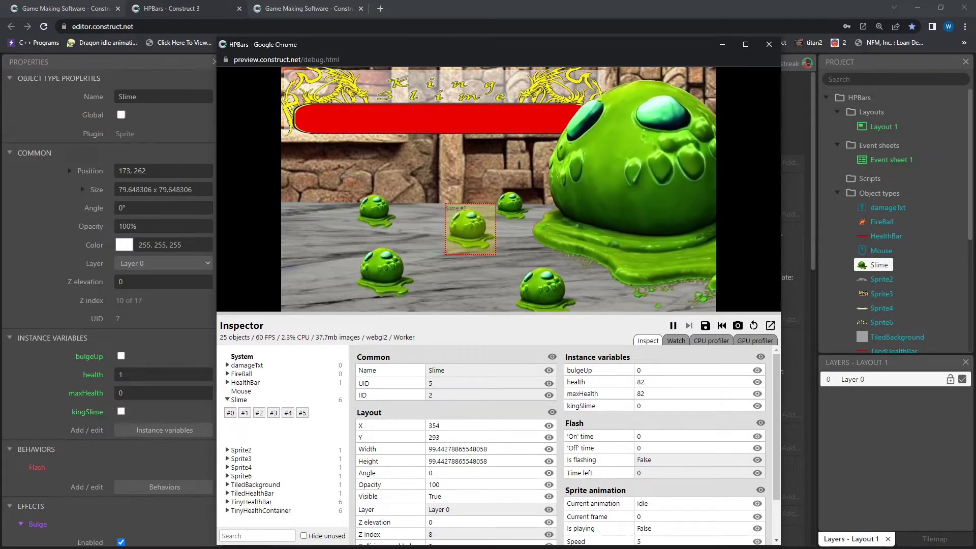
Attack the middle small slime, inspect Slime instance #4 in the debugger, and close the debug preview
left_click(469, 232)
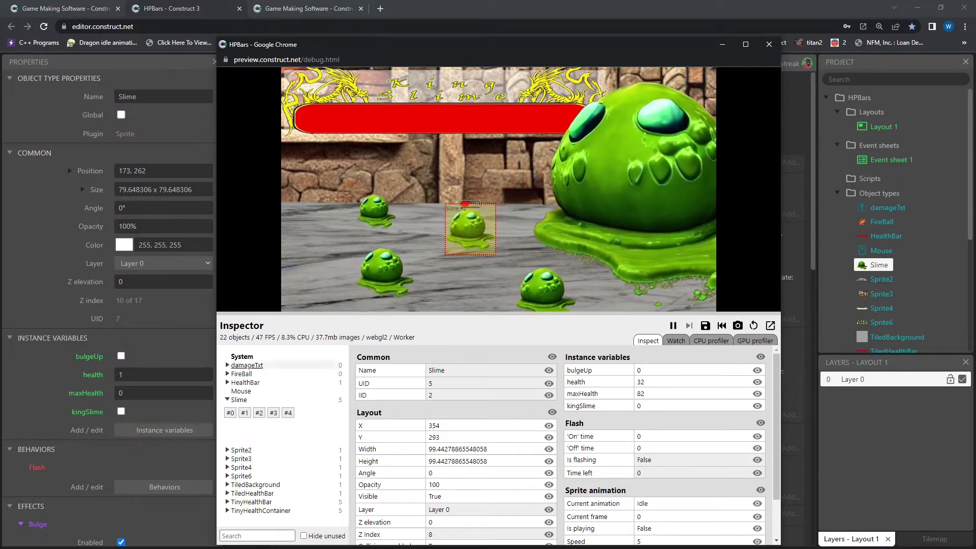
left_click(287, 413)
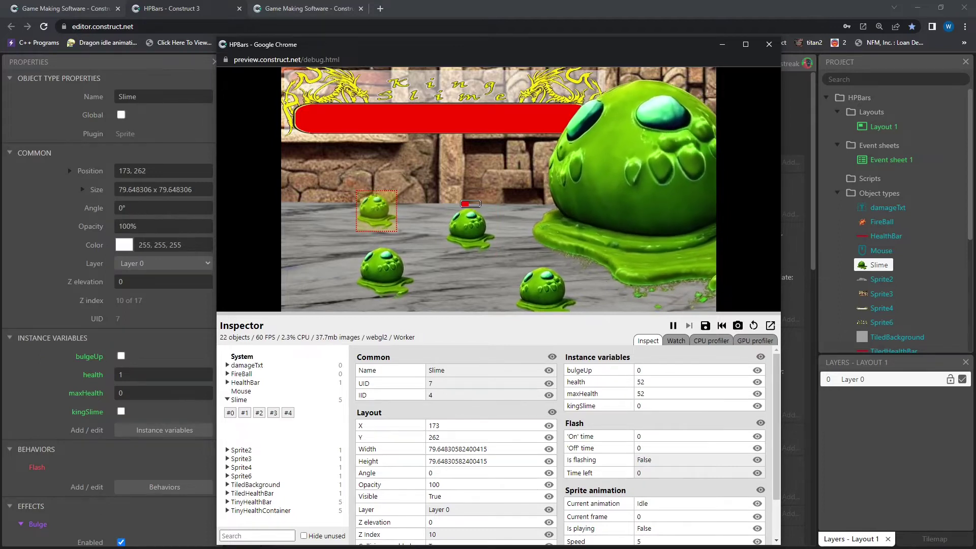
key("alt+F4")
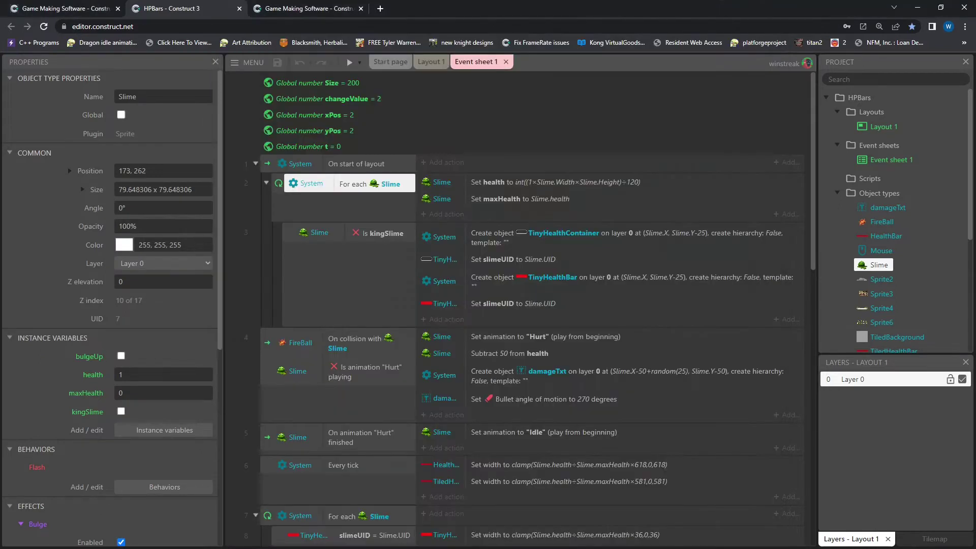
Review the Set health action based on Slime.Width and Slime.Height, and compare it with the smallest slime's size in Layout 1
left_click(555, 181)
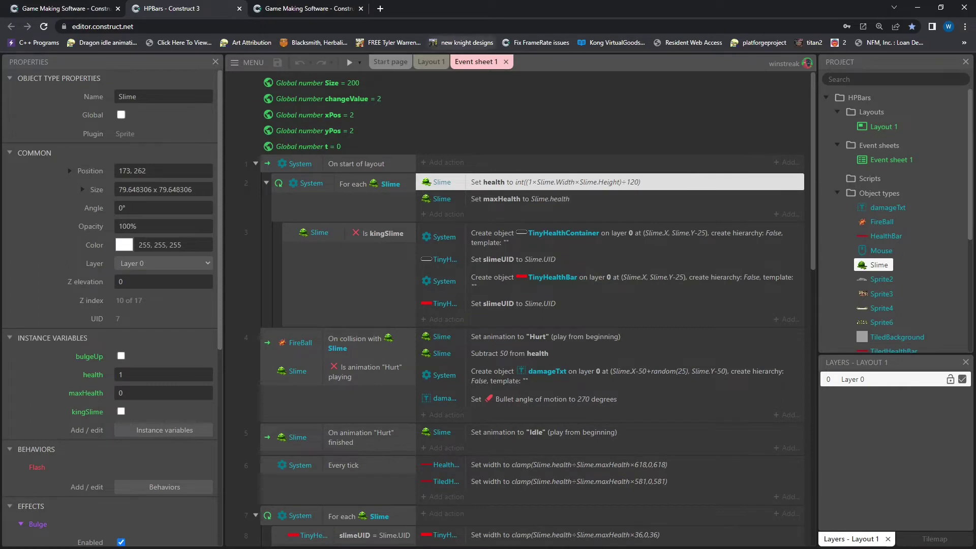
left_click(430, 61)
left_click(531, 324)
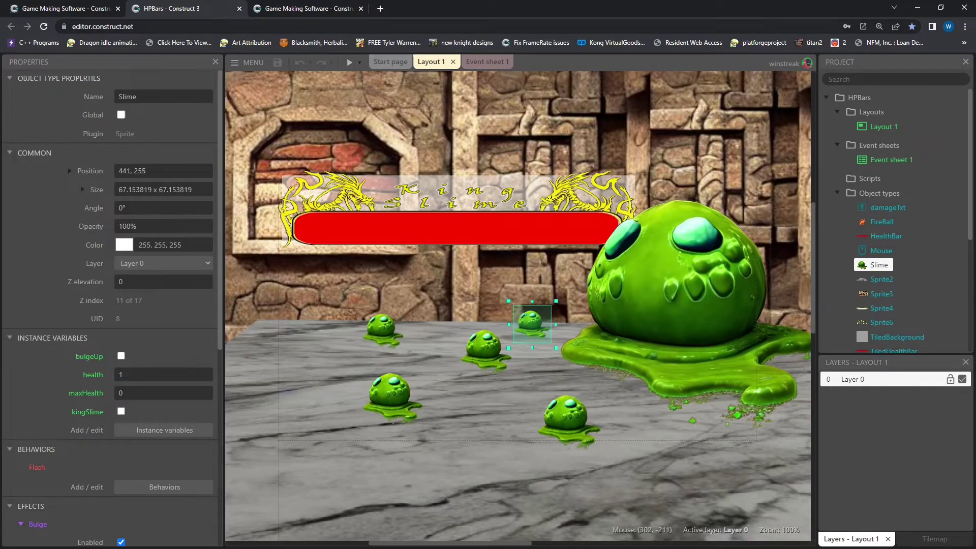
left_click(487, 62)
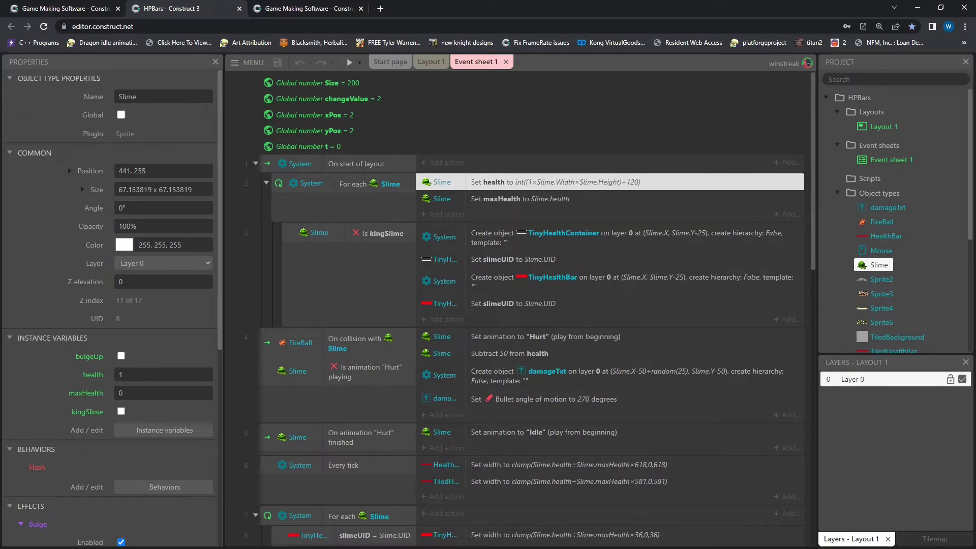
Review the For each Slime health events and the properties of the TinyHealthContainer and TinyHealthBar object types
scroll(610, 183, "down", 5)
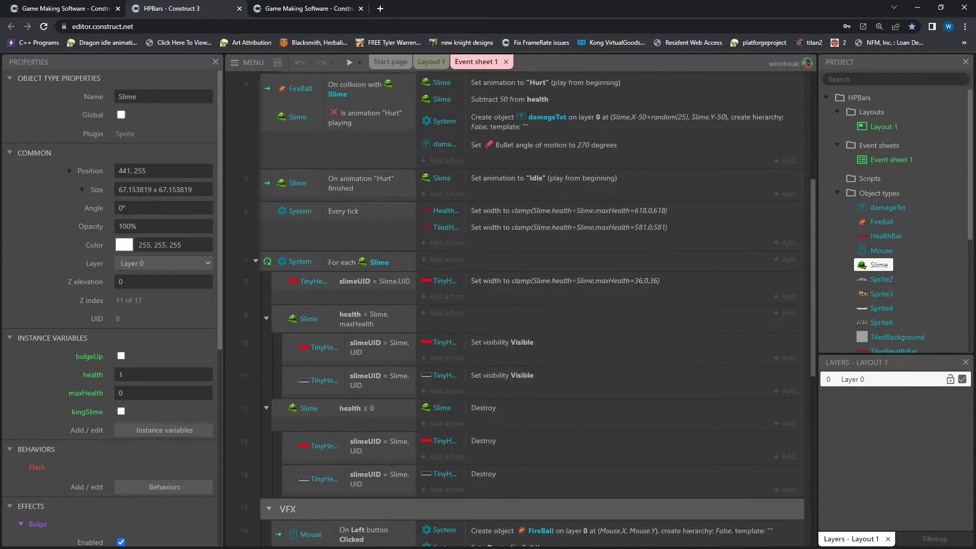
scroll(534, 305, "down", 2)
scroll(895, 218, "down", 2)
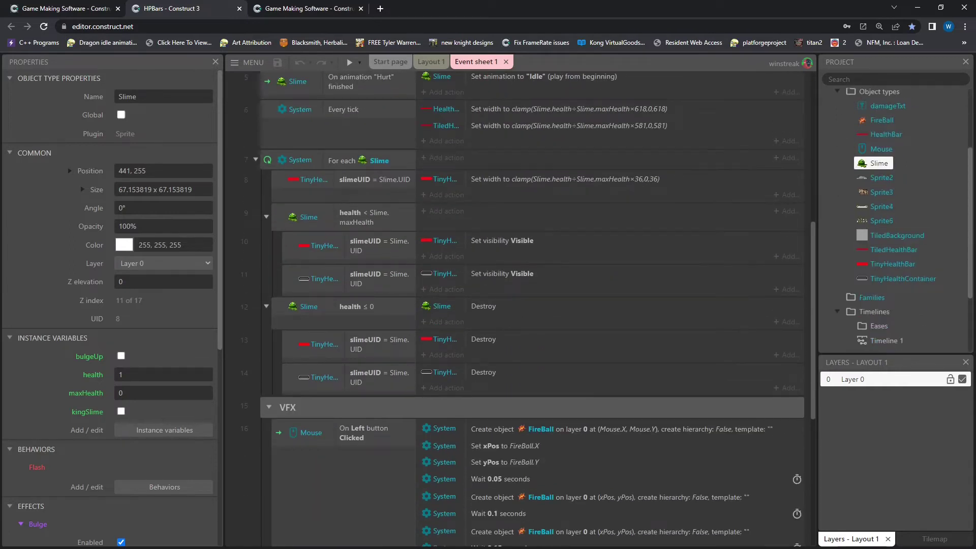
left_click(897, 278)
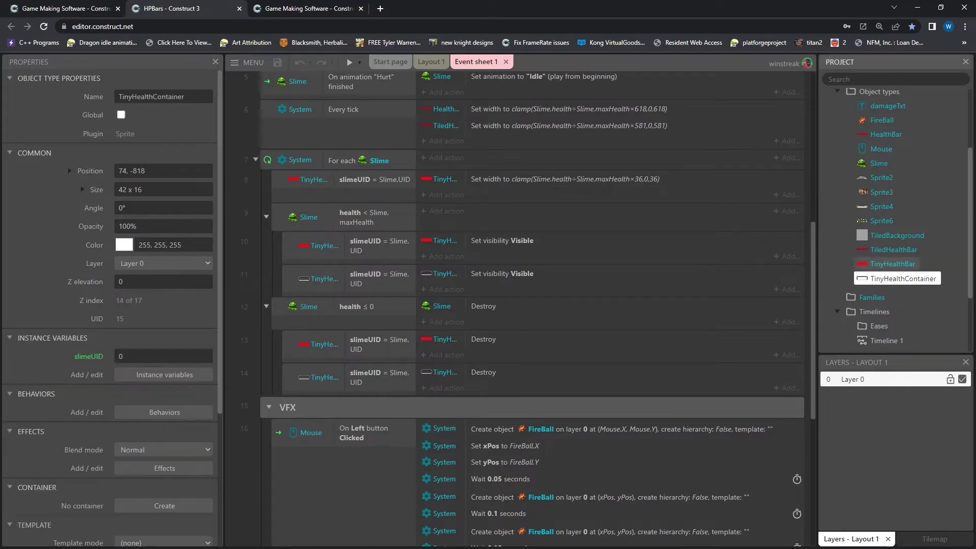
left_click(888, 264)
scroll(532, 305, "up", 1)
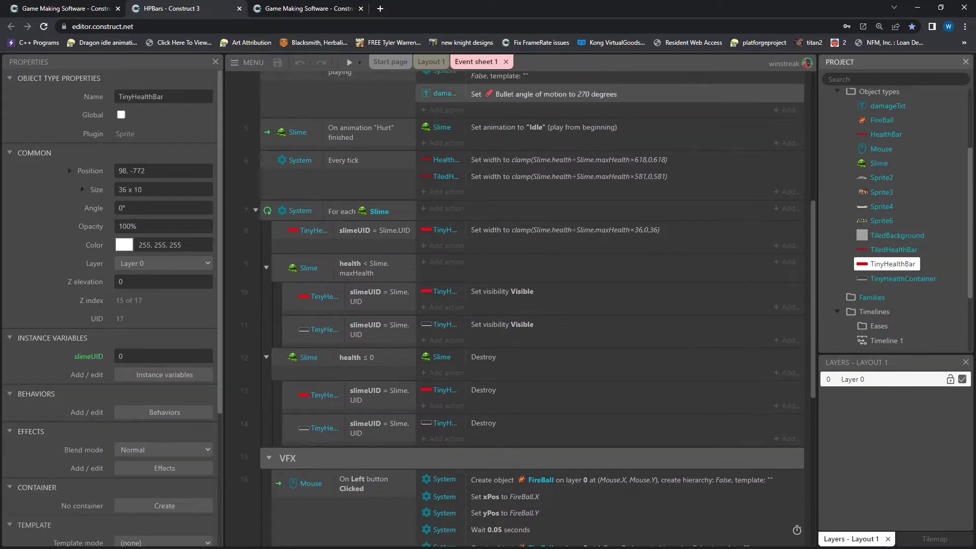
Rearrange the sprites above Layout 1: TinyHealthBar at about 75, -818 with size 31 x 10, TinyHealthContainer at about 44, -763
left_click(431, 61)
scroll(552, 270, "up", 6)
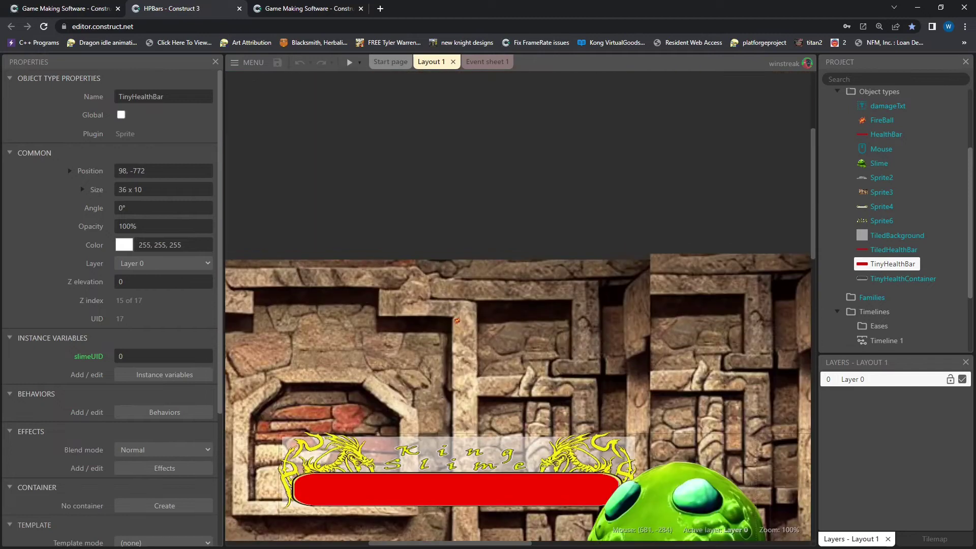
left_click(284, 172)
left_click(330, 173)
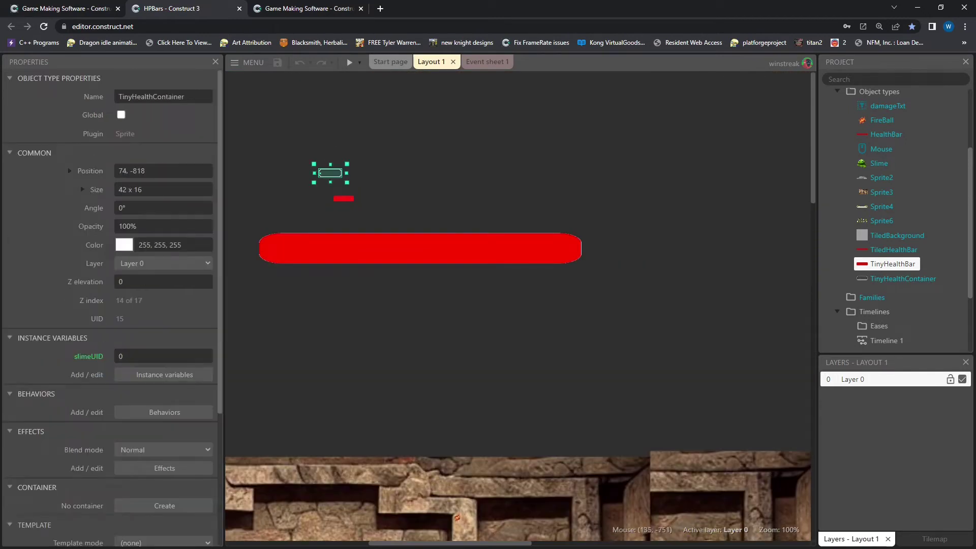
left_click(348, 199)
left_click_drag(348, 199, 319, 205)
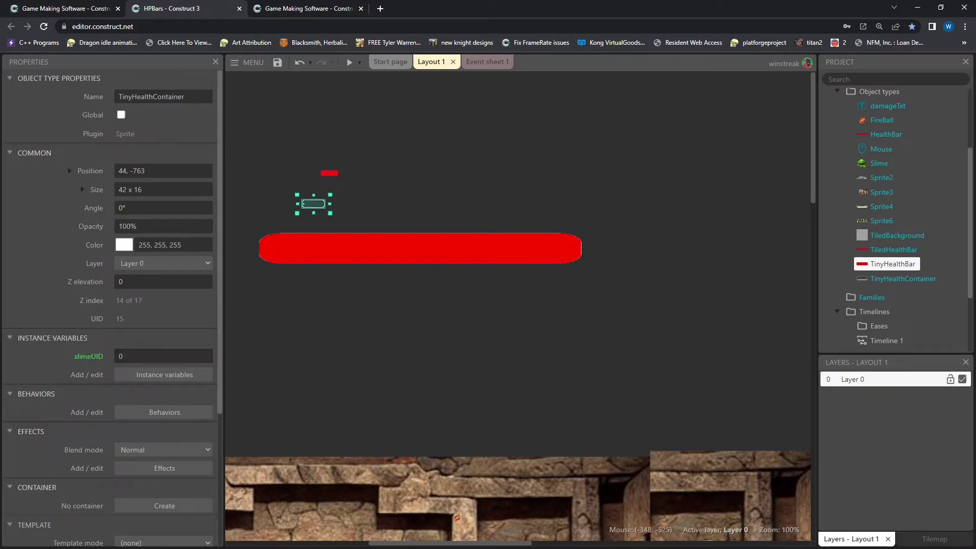
Examine the shared properties of TinyHealthBar and TinyHealthContainer, and the instance variables of the small slime at 173, 262
left_click(238, 271)
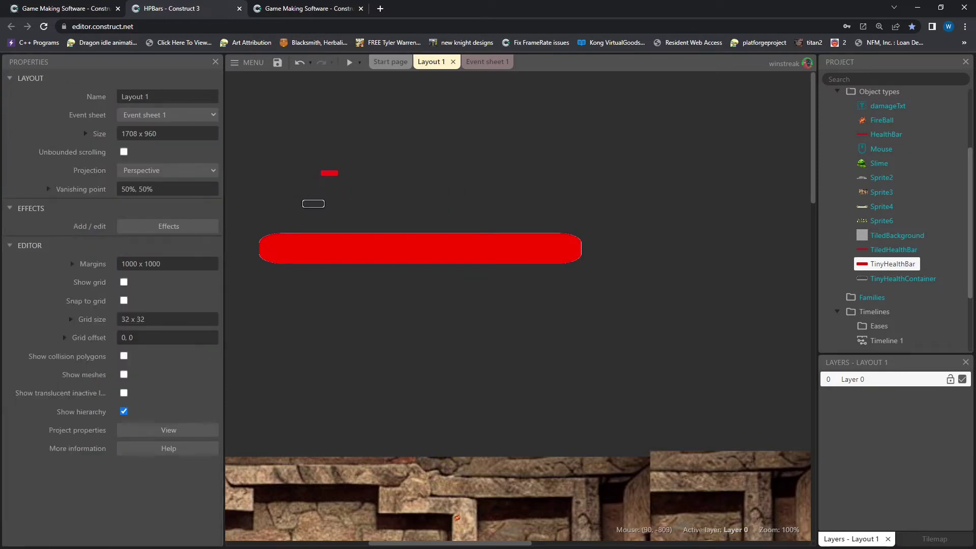
left_click(329, 173)
left_click(313, 203, "ctrl")
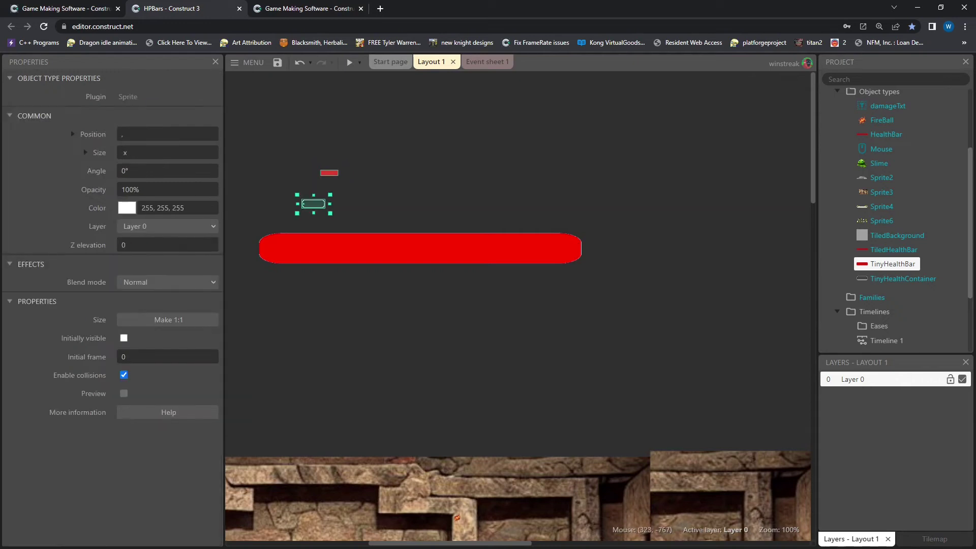
mouse_move(279, 148)
left_mouse_down()
mouse_move(375, 212)
mouse_move(367, 225)
mouse_move(350, 225)
left_mouse_up()
left_click(366, 385)
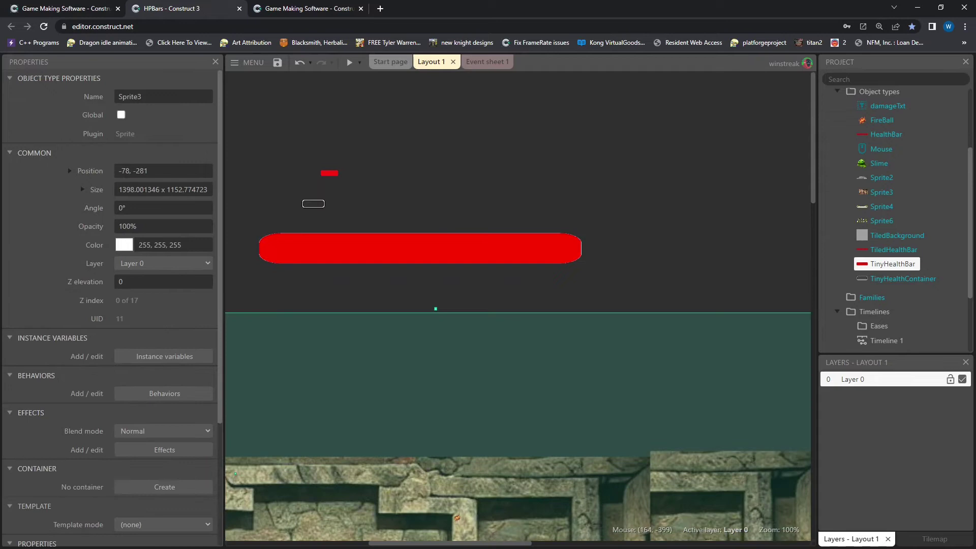
left_click(359, 288)
scroll(360, 288, "down", 11)
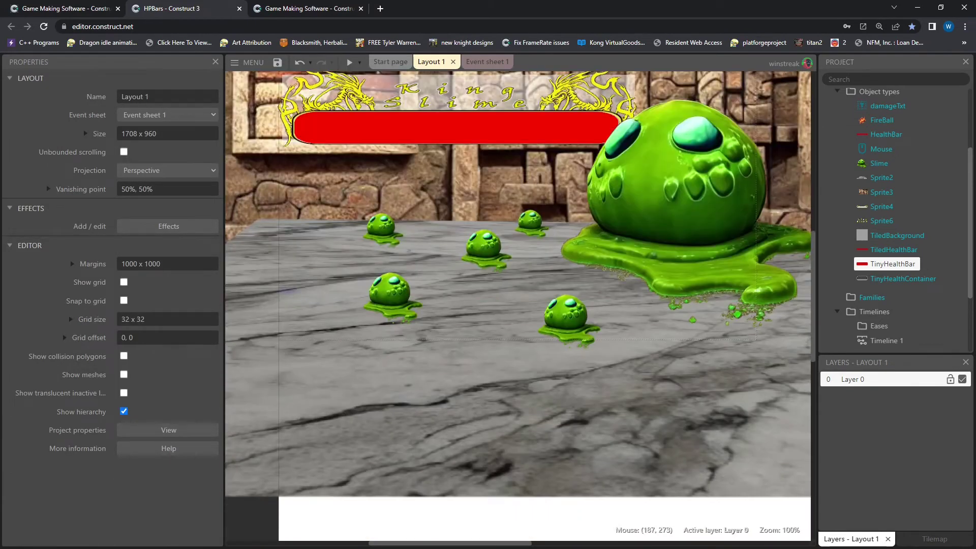
left_click(383, 224)
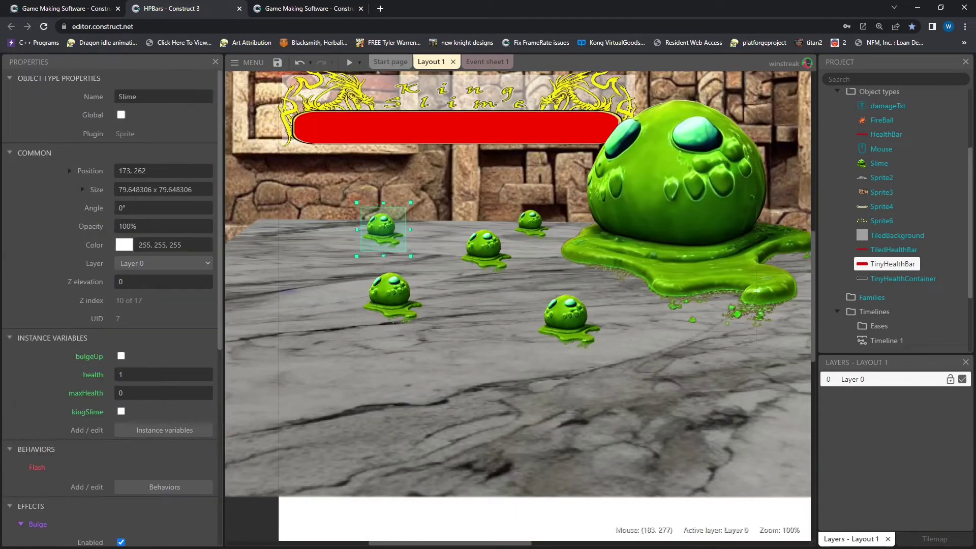
Move the TinyHealthBar sprite down to about 75, -796, closer to the TinyHealthContainer
scroll(520, 305, "up", 6)
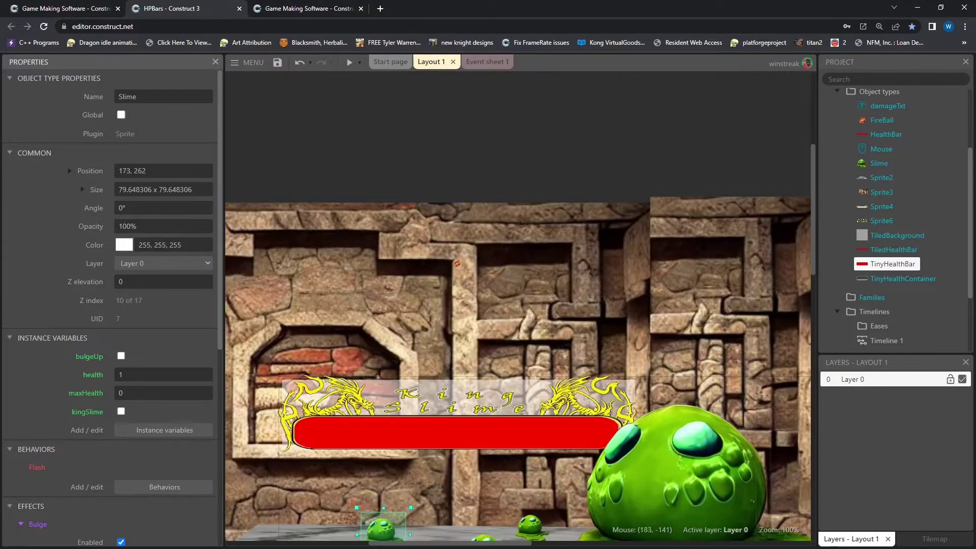
left_click(335, 123)
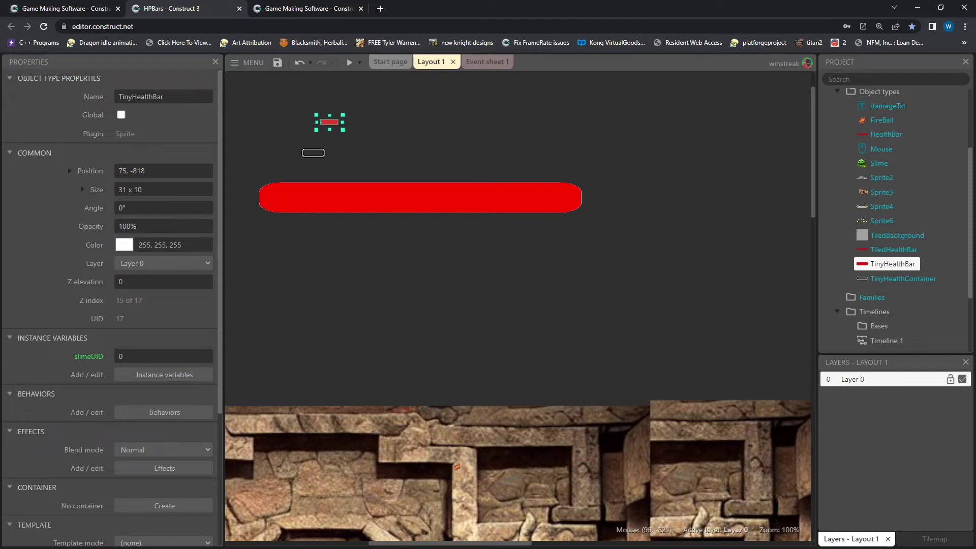
mouse_move(341, 121)
left_mouse_down()
mouse_move(351, 122)
mouse_move(340, 133)
left_mouse_up()
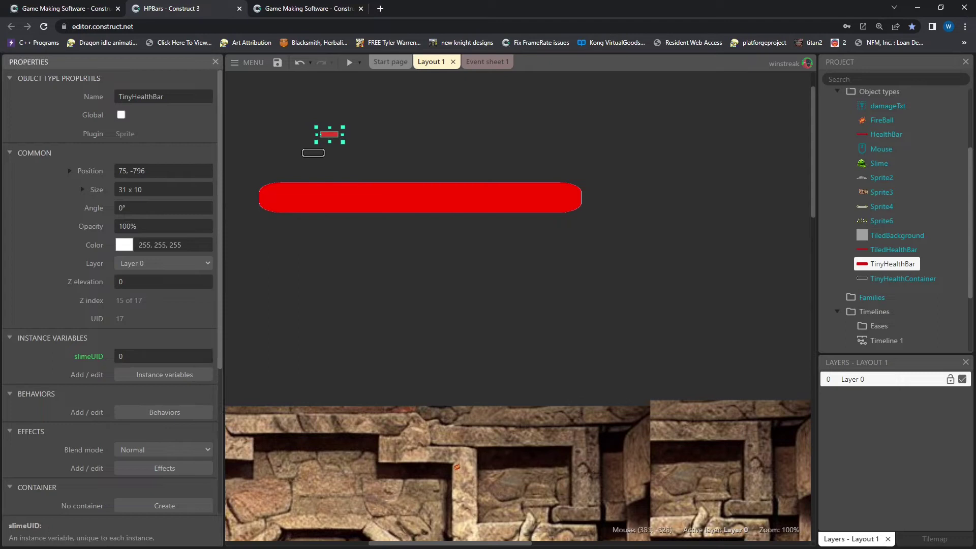
Examine the For each Slime loop in Event sheet 1 and its TinyHealthBar condition slimeUID = Slime.UID
left_click(487, 62)
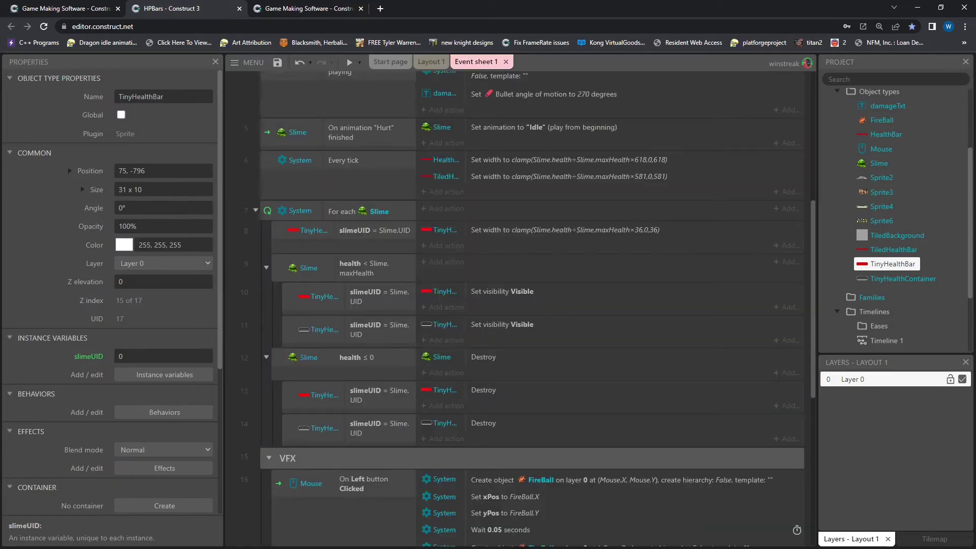
scroll(509, 305, "down", 1)
left_click(346, 160)
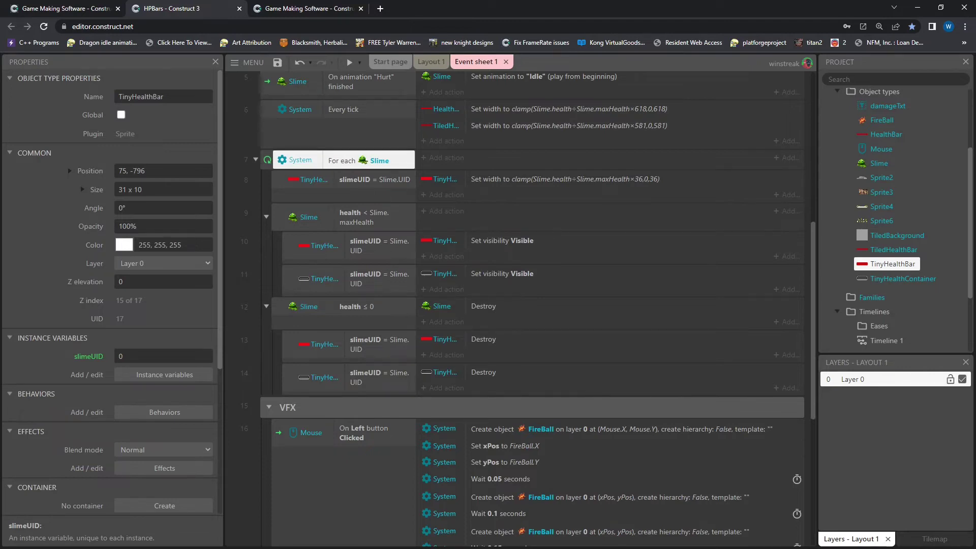
left_click(349, 179)
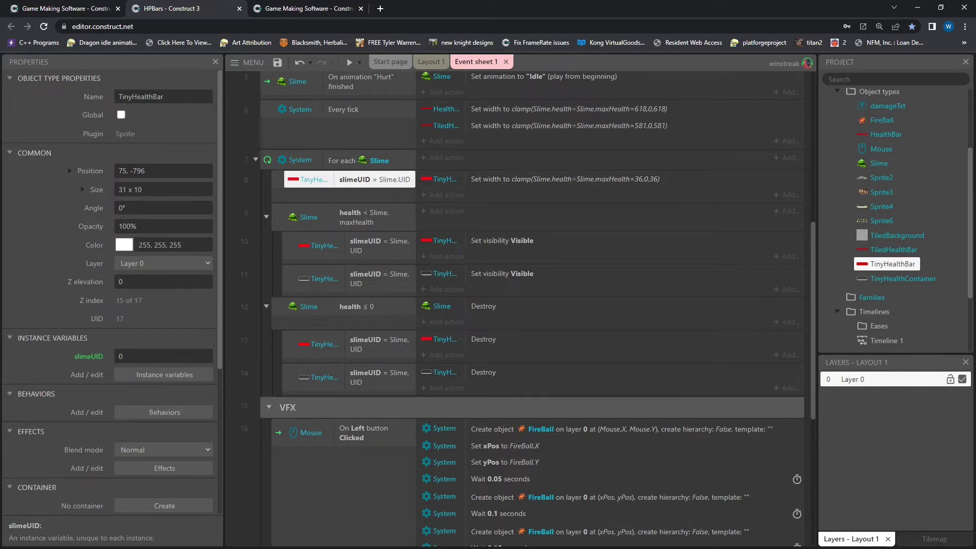
Examine the TinyHealthBar width action and the health < Slime.maxHealth visibility event, and preview the layout to check a damaged slime's tiny bar
left_click(565, 179)
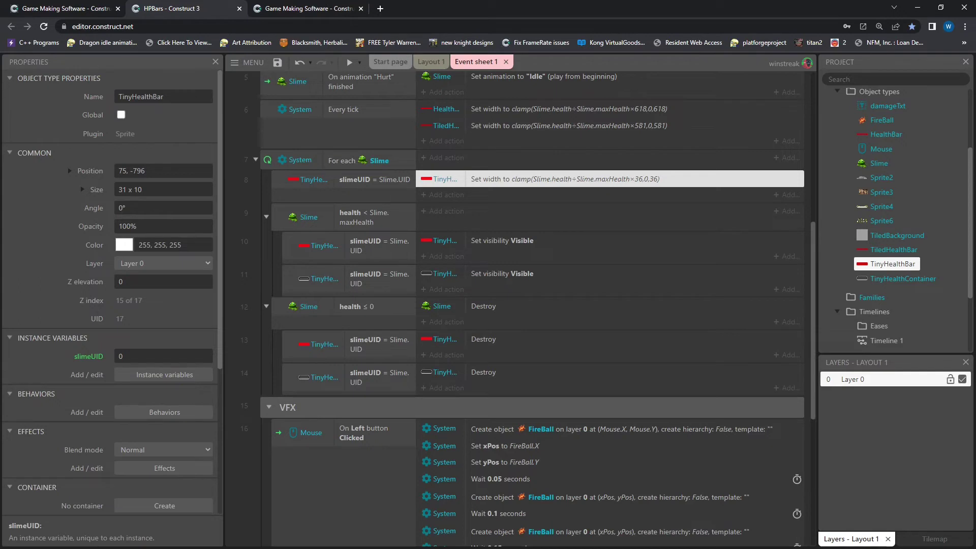
left_click(350, 217)
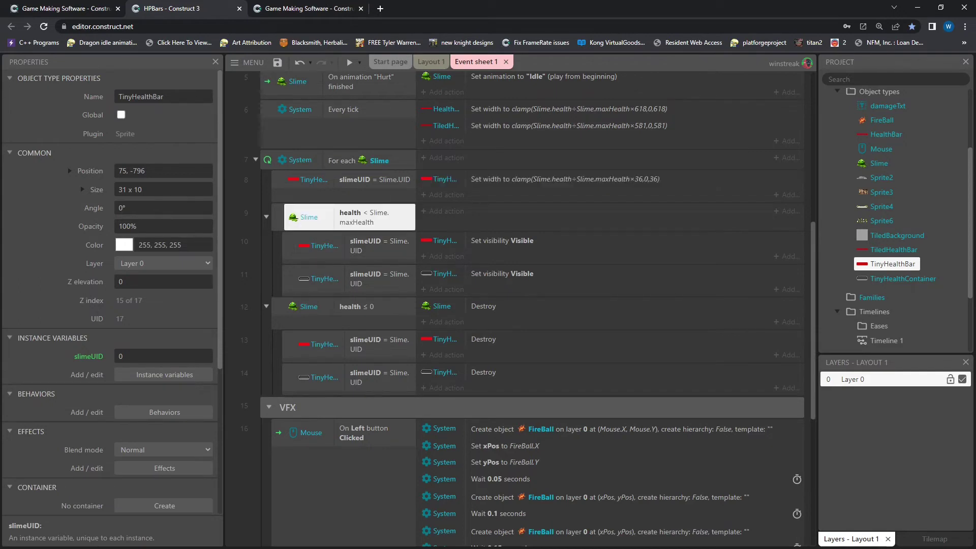
left_click(278, 218)
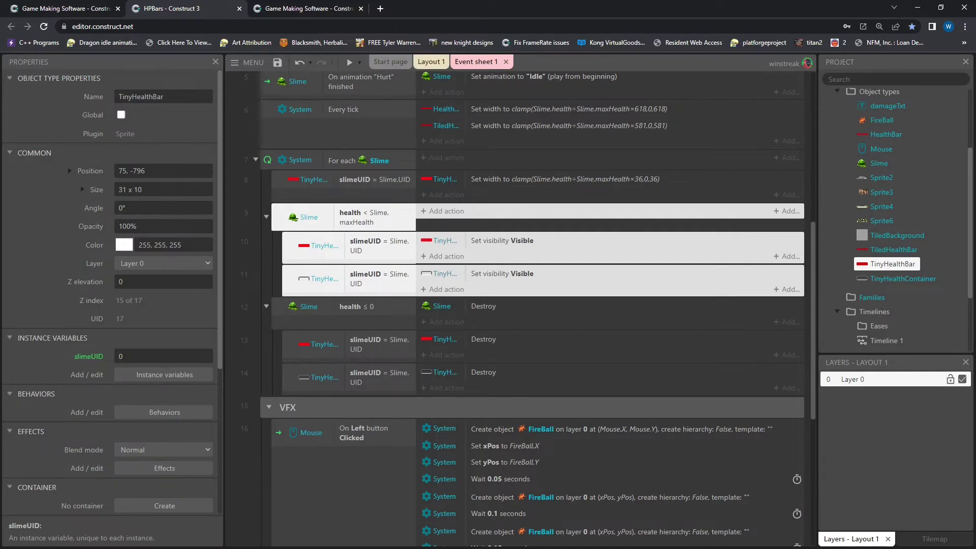
left_click(350, 62)
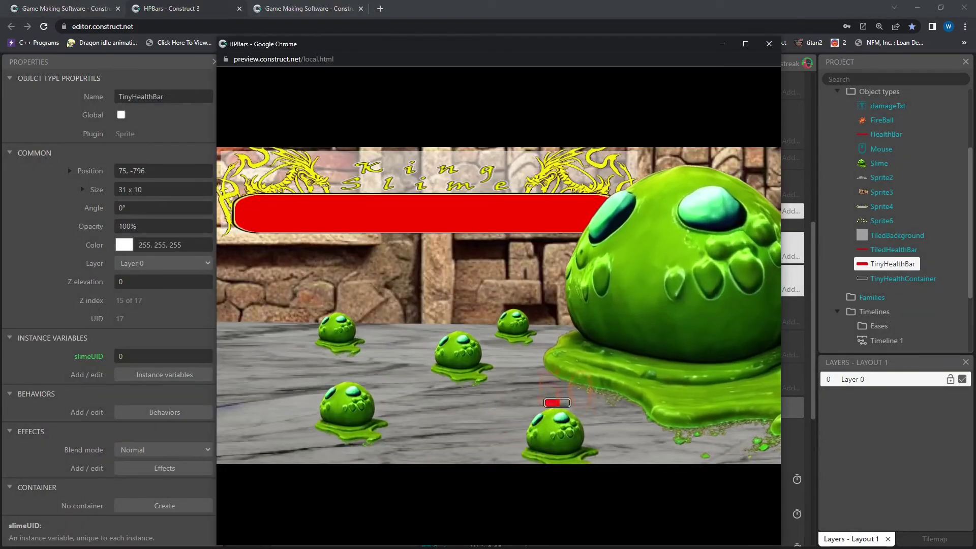
key("alt+F4")
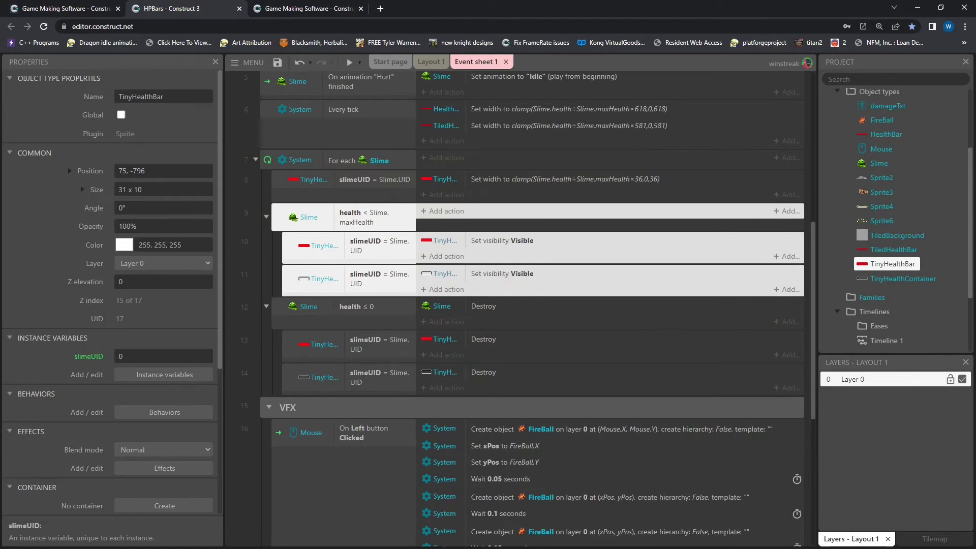
Examine the health conditions for each Slime and the Destroy actions for TinyHealthBar and TinyHealthContainer under health ≤ 0
left_click(349, 217)
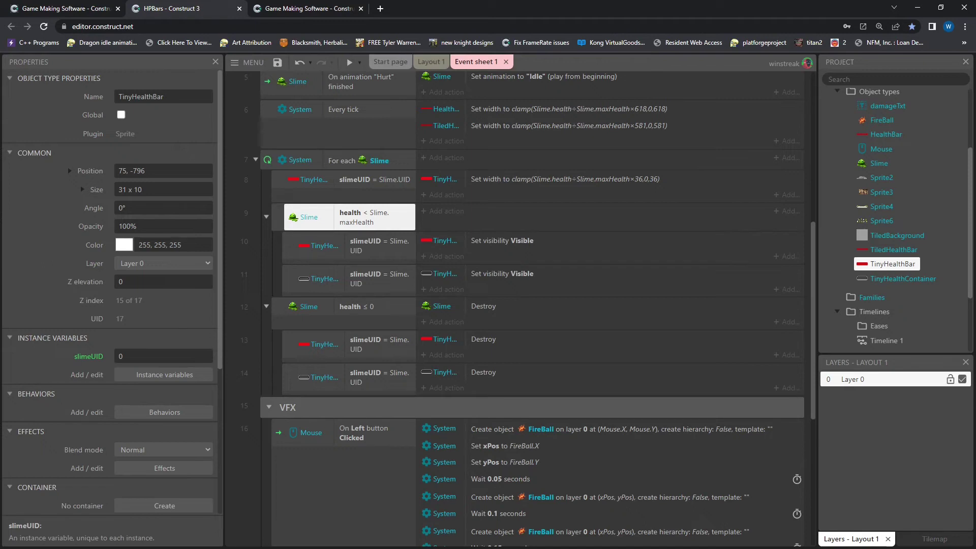
left_click(349, 307)
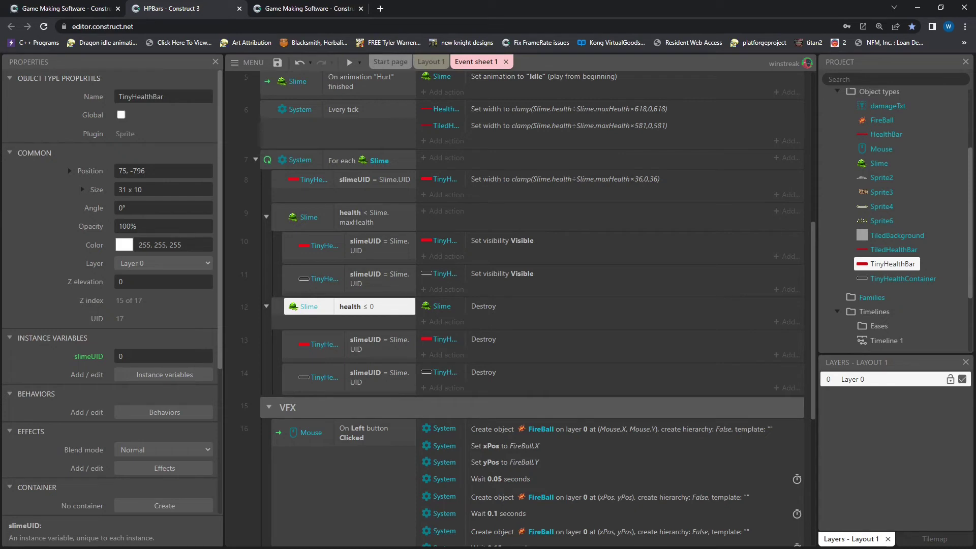
left_click(483, 339)
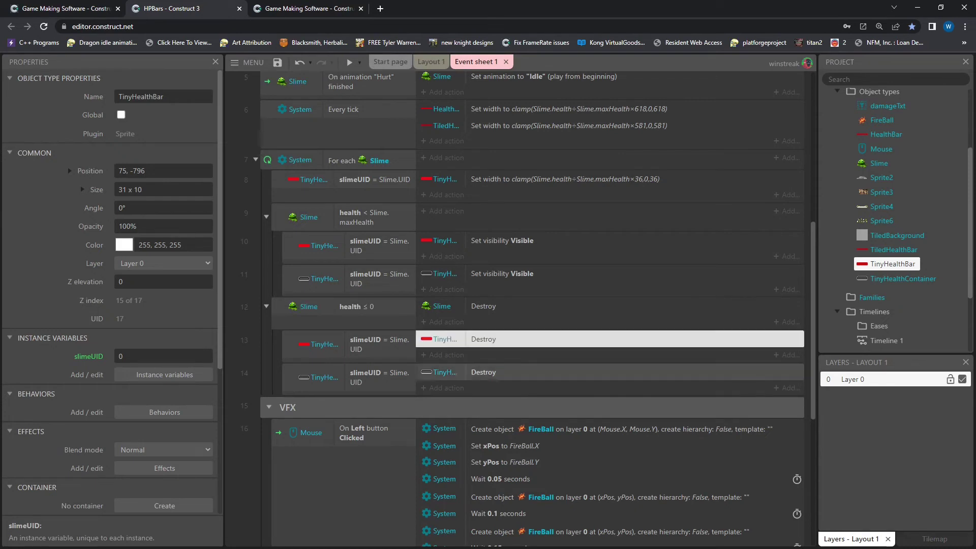
left_click(483, 372)
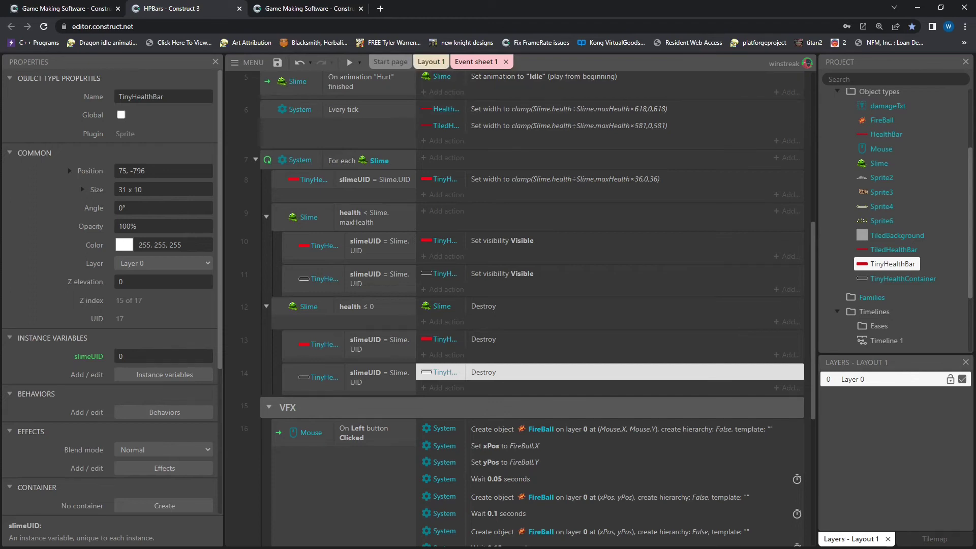
Inspect the original TinyHealthBar and TinyHealthContainer sprites placed outside Layout 1, above the background
left_click(429, 61)
scroll(519, 356, "up", 4)
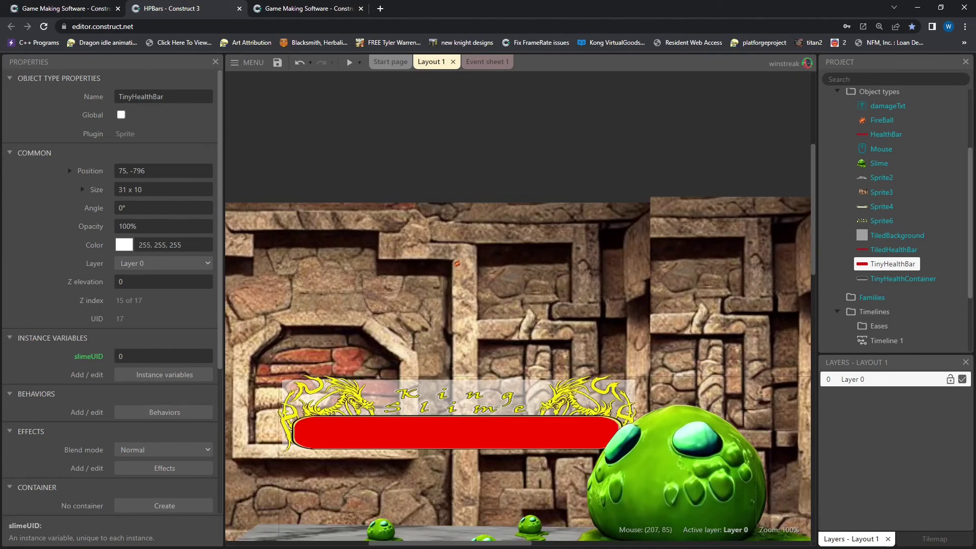
scroll(519, 356, "down", 1)
scroll(392, 392, "up", 5)
left_click_drag(273, 102, 373, 174)
left_click_drag(264, 104, 402, 171)
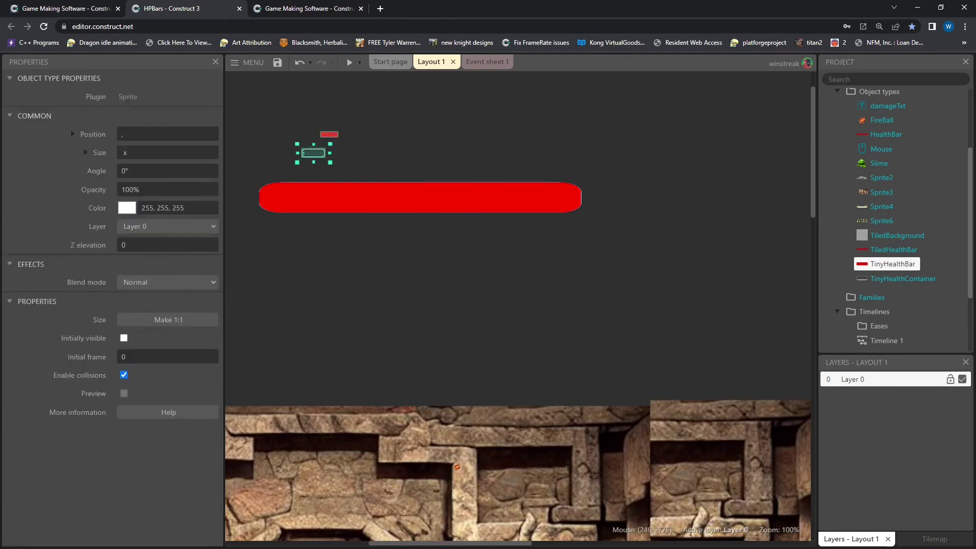
left_click(417, 137)
Disable the two sub-events in Event sheet 1 that destroy TinyHealthBar and TinyHealthContainer when a slime's health is ≤ 0
left_click(476, 61)
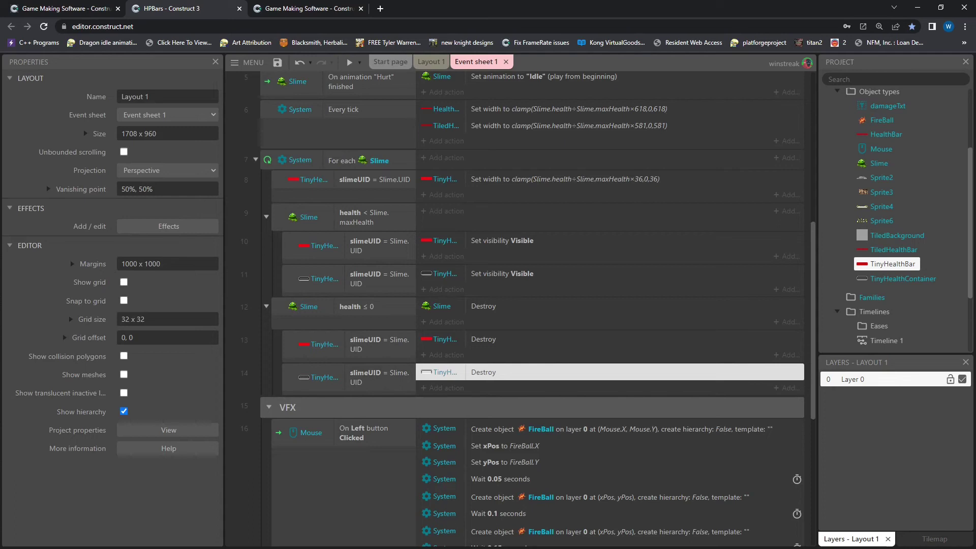
left_click(290, 345)
left_click(290, 377, "ctrl")
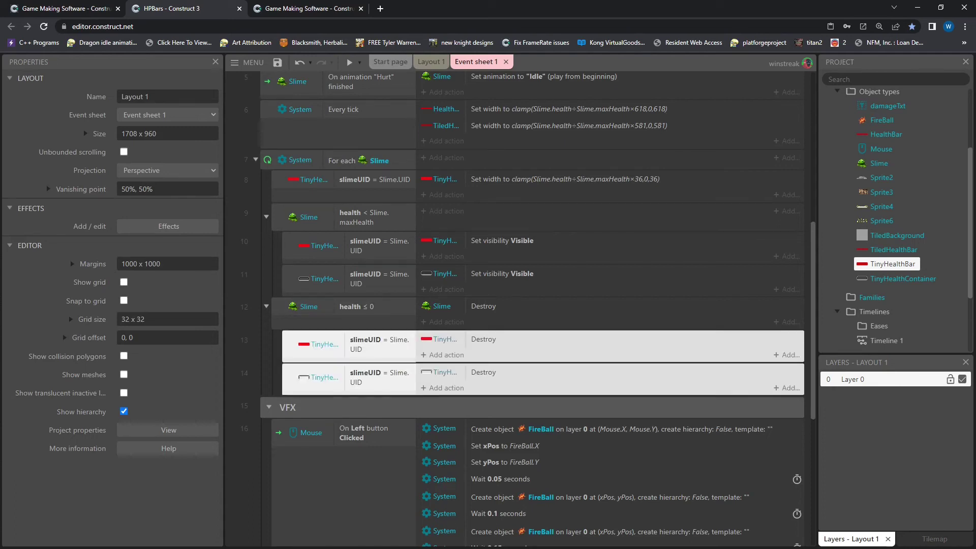
right_click(288, 348)
mouse_move(329, 422)
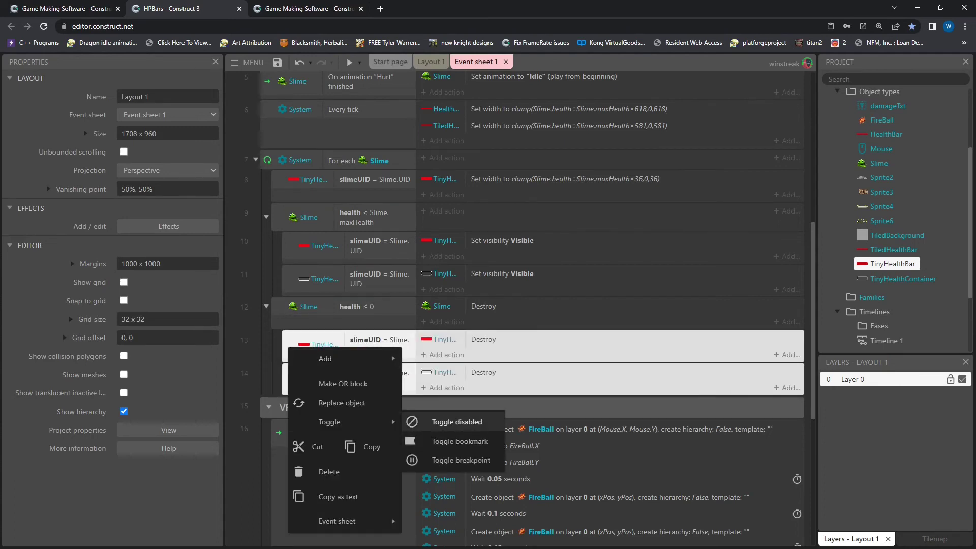
left_click(457, 422)
Preview the layout, killing small slimes without the bar-destroying sub-events, and undo the disabling of both sub-events
left_click(349, 62)
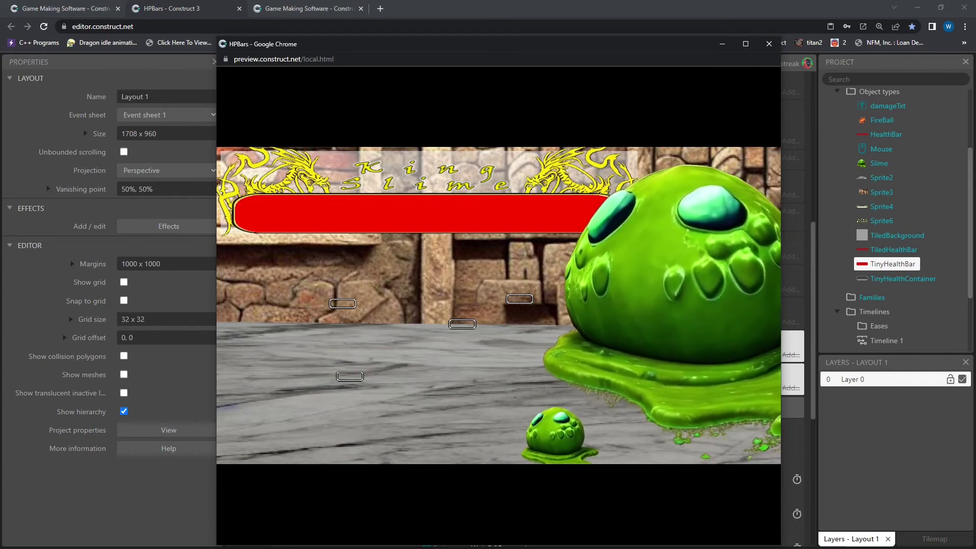
left_click(768, 44)
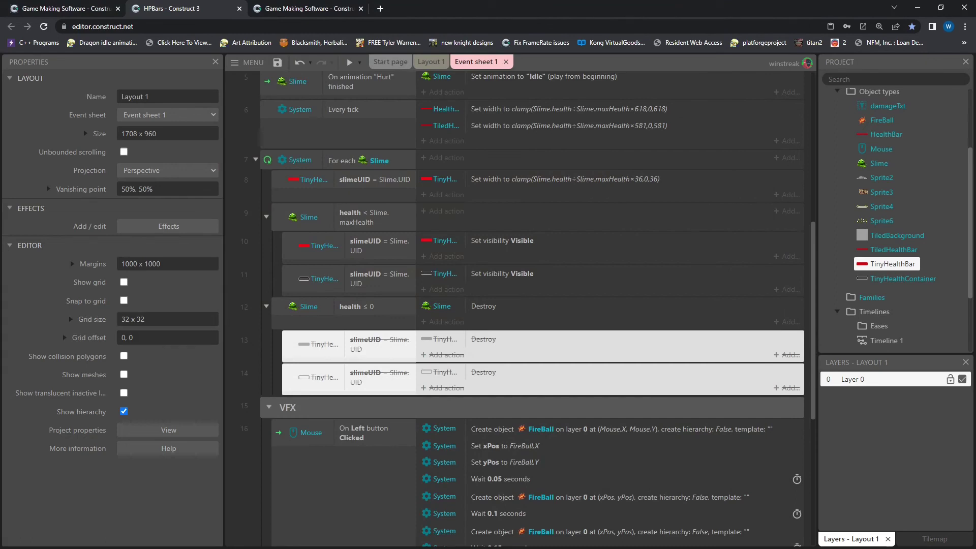
key("ctrl+z")
Examine the FireBall collision event with its Subtract 50 from health action, and preview the layout with fireballs hitting King Slime
scroll(515, 309, "up", 5)
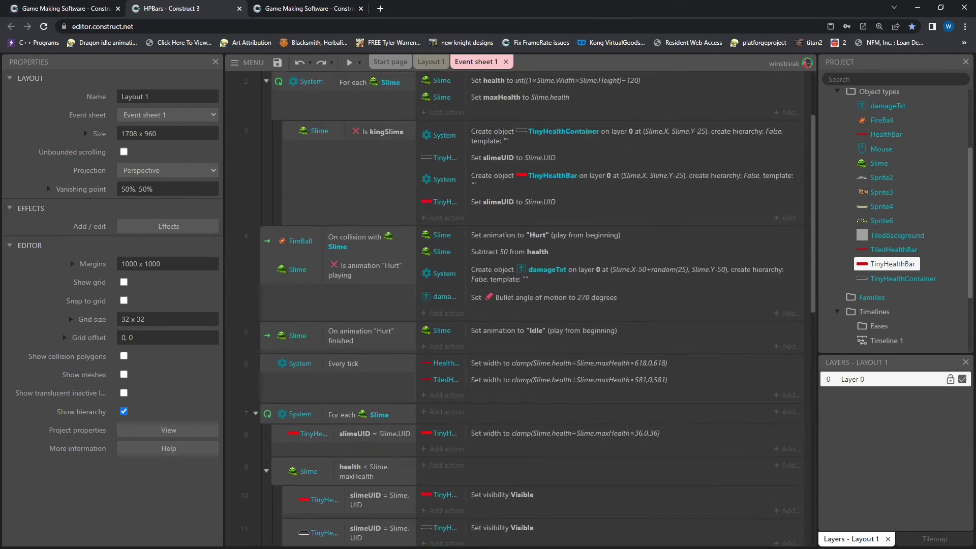
scroll(532, 305, "up", 2)
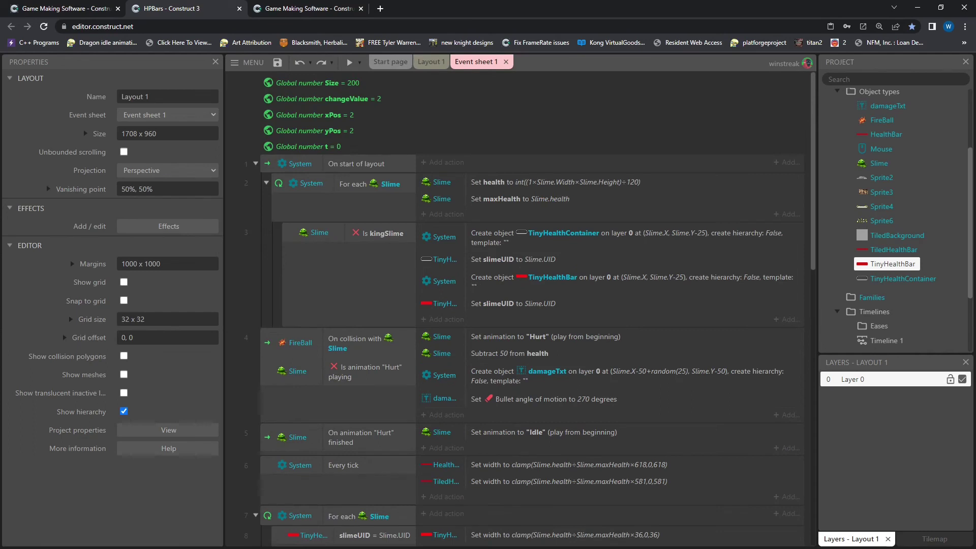
left_click(337, 403)
scroll(533, 305, "down", 3)
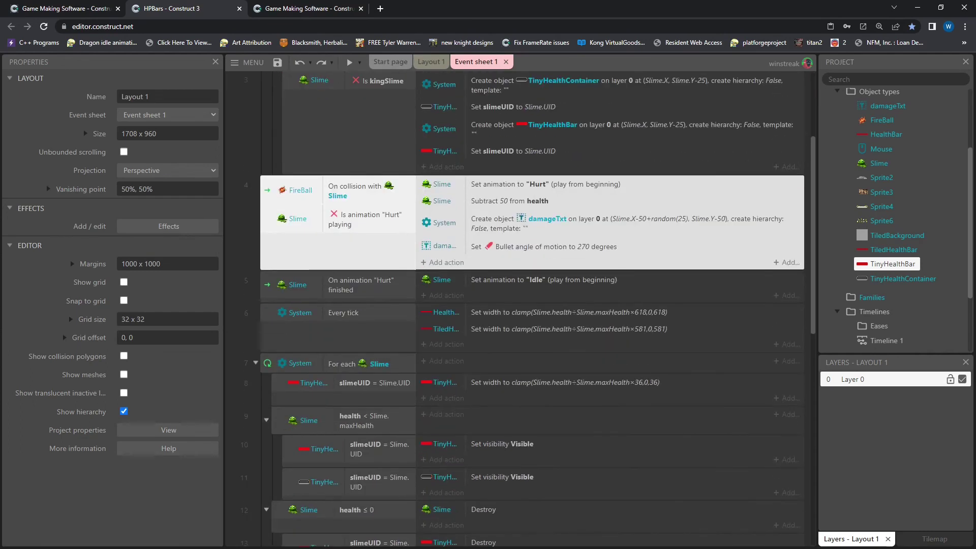
scroll(533, 305, "up", 1)
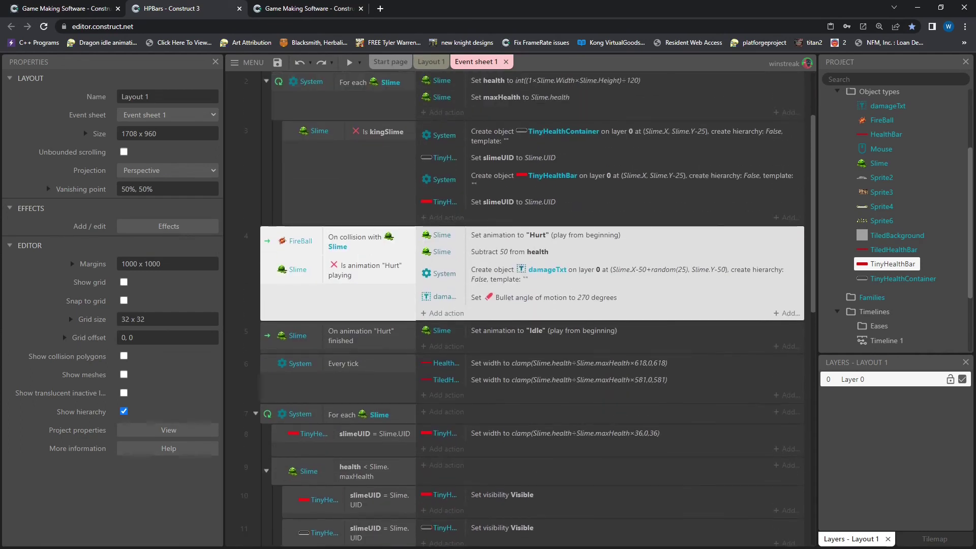
key("F5")
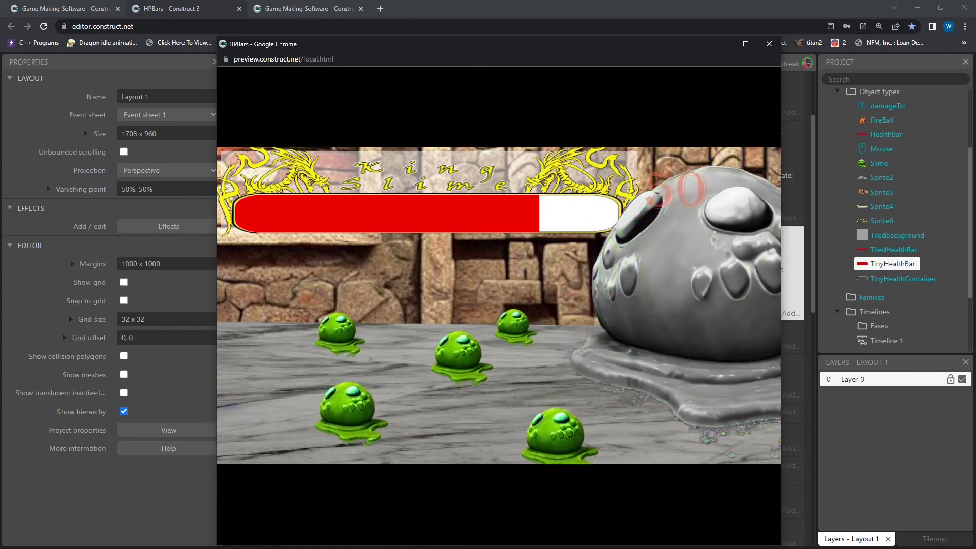
left_click(768, 43)
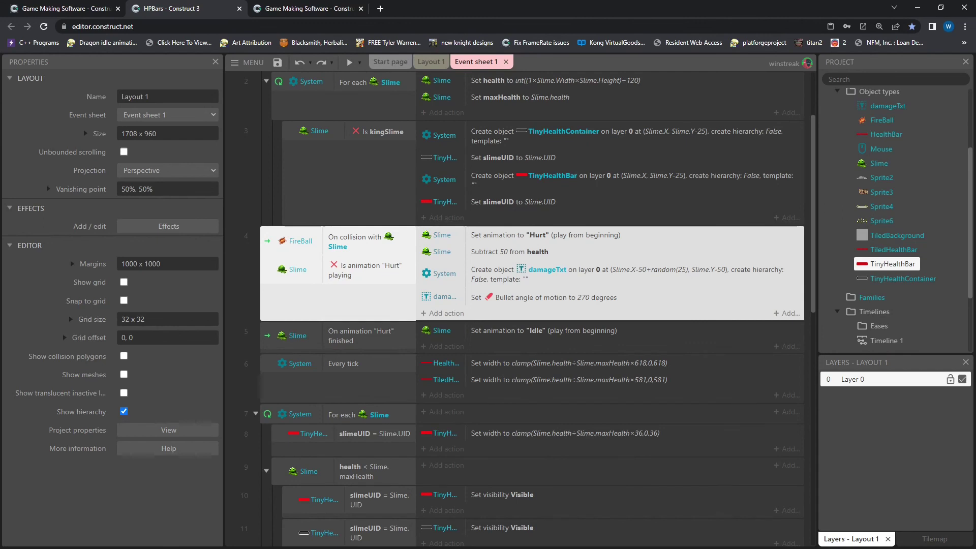
Examine the FireBall On collision with Slime condition, preview the layout once more, and look over the health events in Event sheet 1
left_click(358, 241)
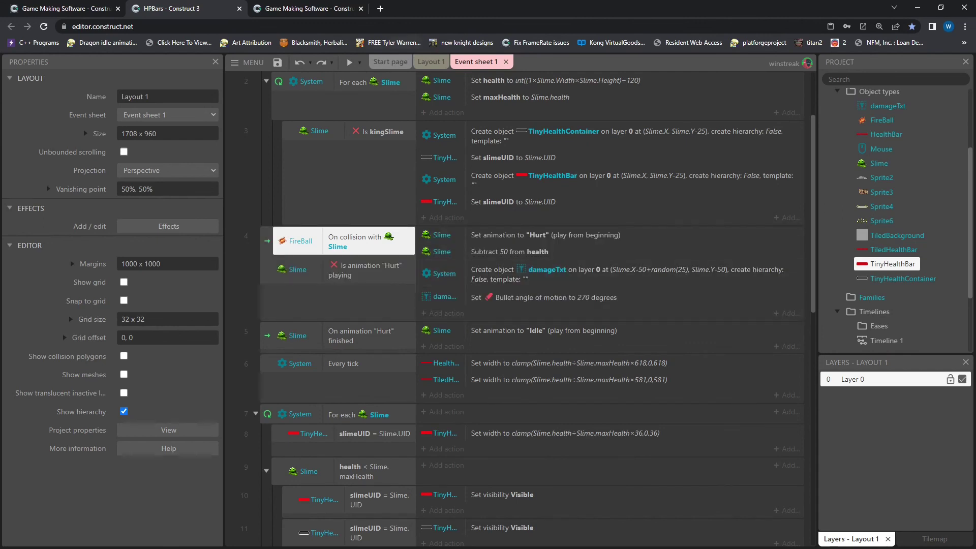
left_click(350, 62)
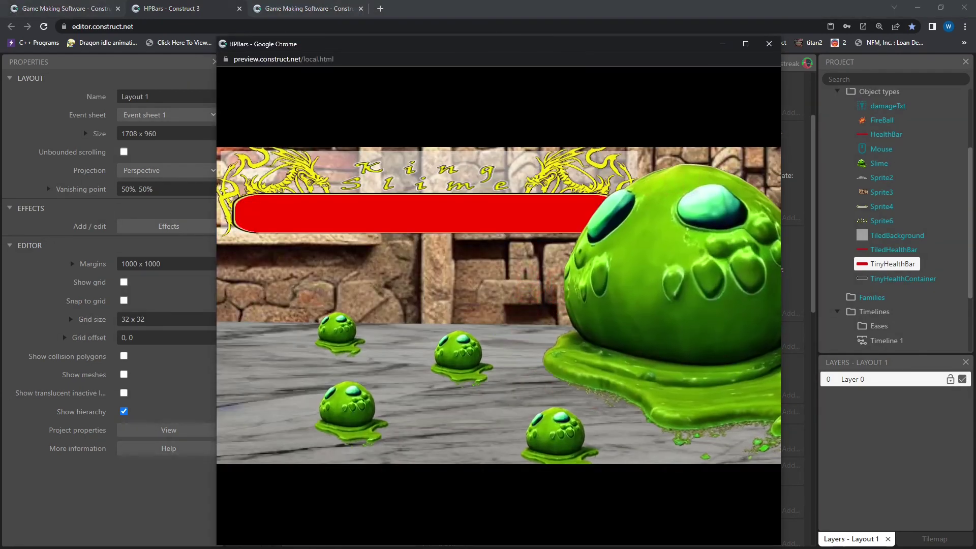
left_click(769, 44)
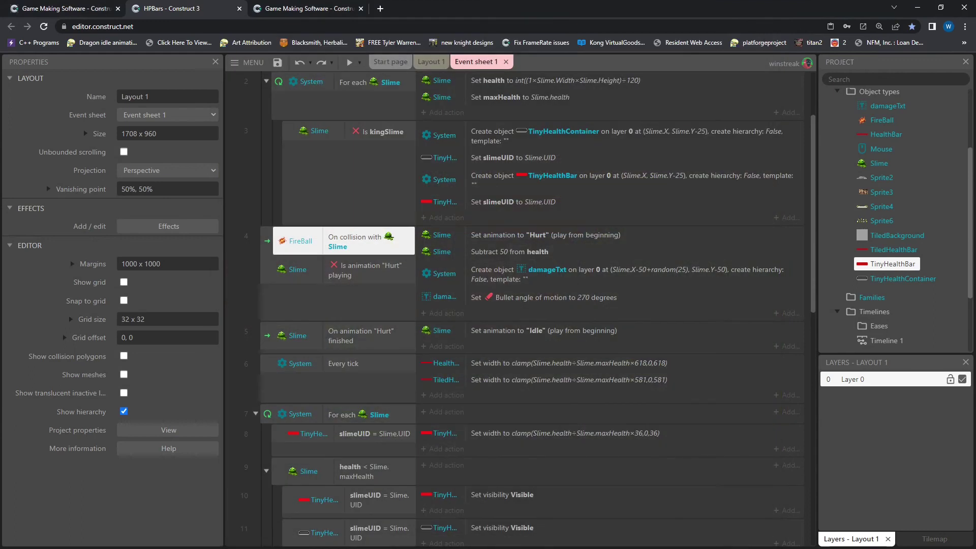
scroll(519, 308, "down", 6)
scroll(519, 309, "up", 8)
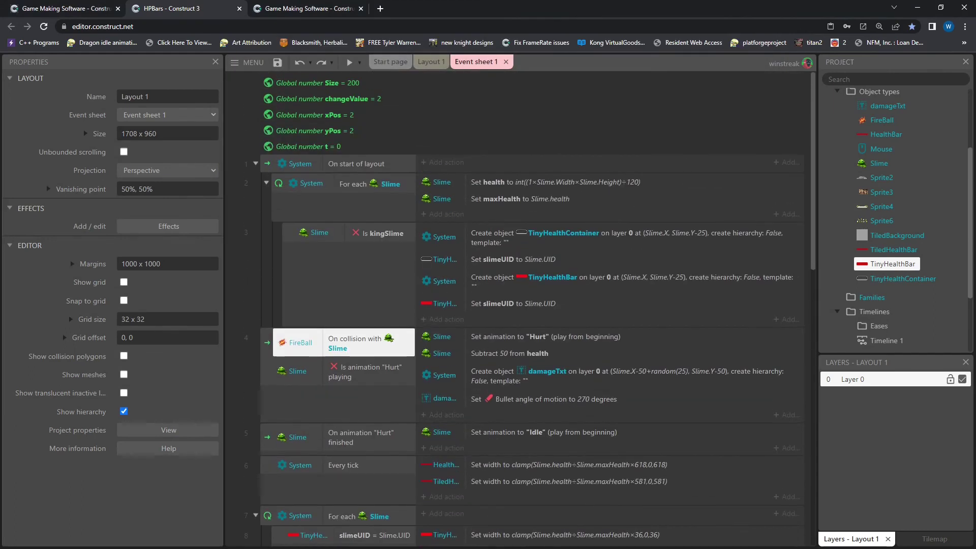